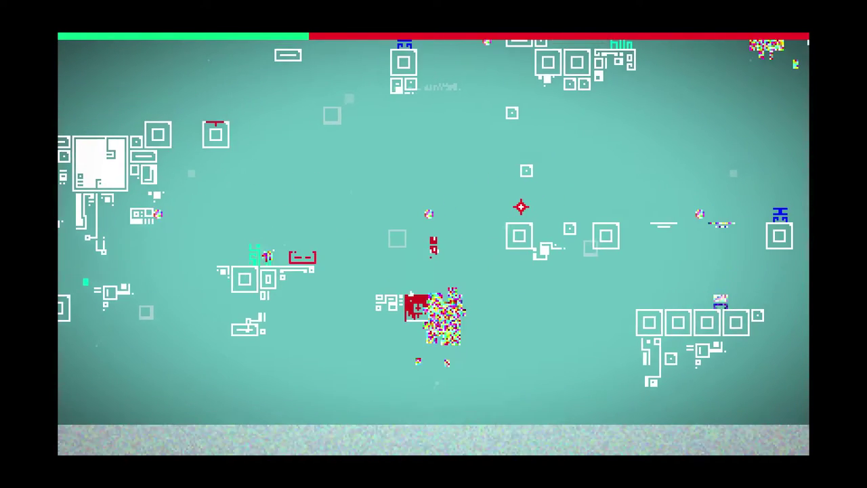
{"action": "key", "text": "Escape"}
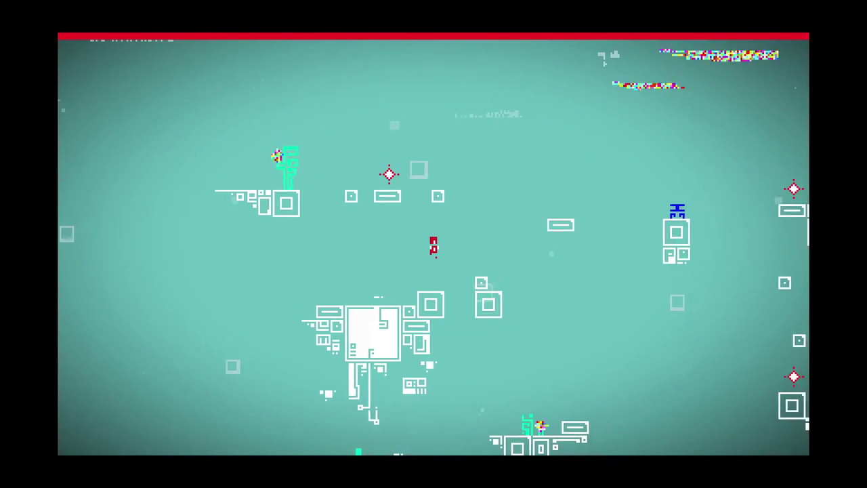
{"action": "key", "text": "Escape"}
{"action": "key", "text": "Down"}
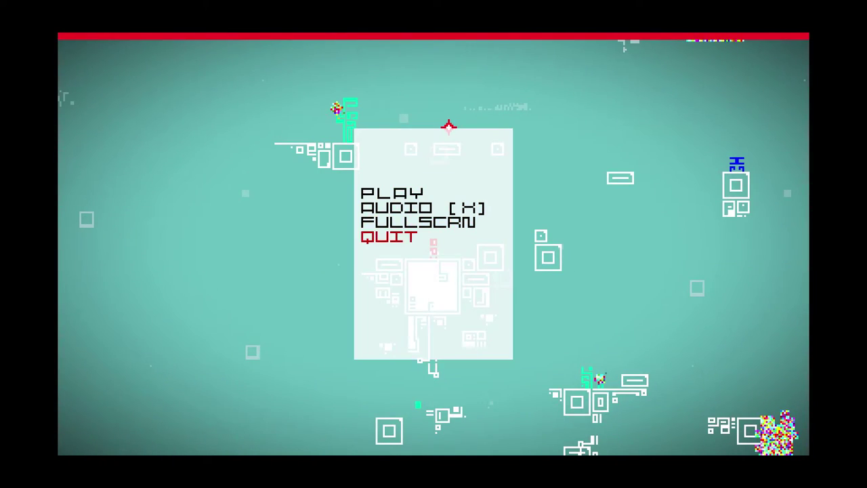
{"action": "key", "text": "Return"}
{"action": "key", "text": "Down"}
{"action": "key", "text": "Down"}
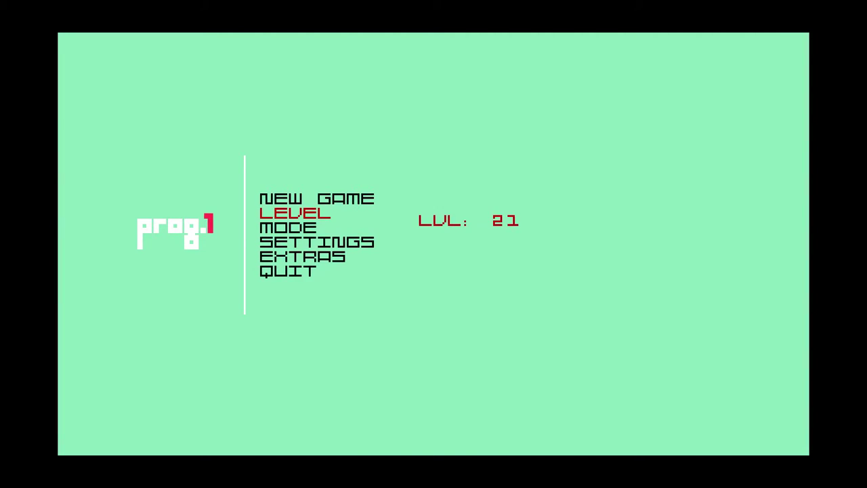
{"action": "key", "text": "Return"}
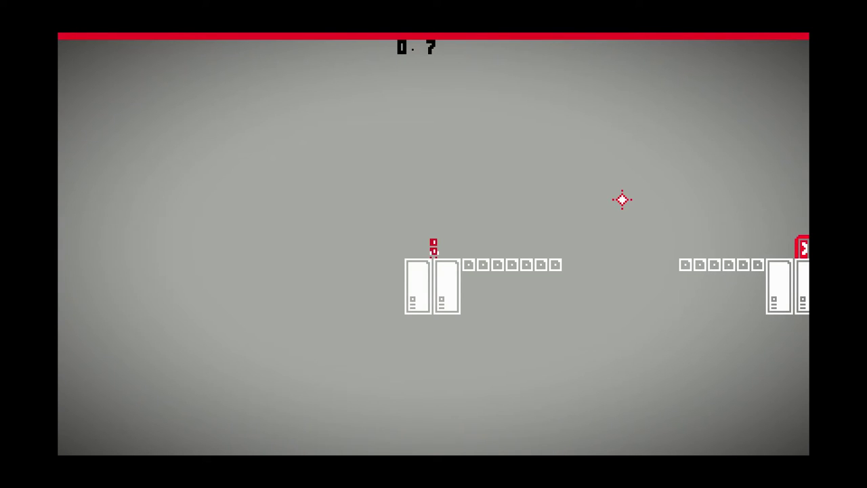
{"action": "key", "text": "Right"}
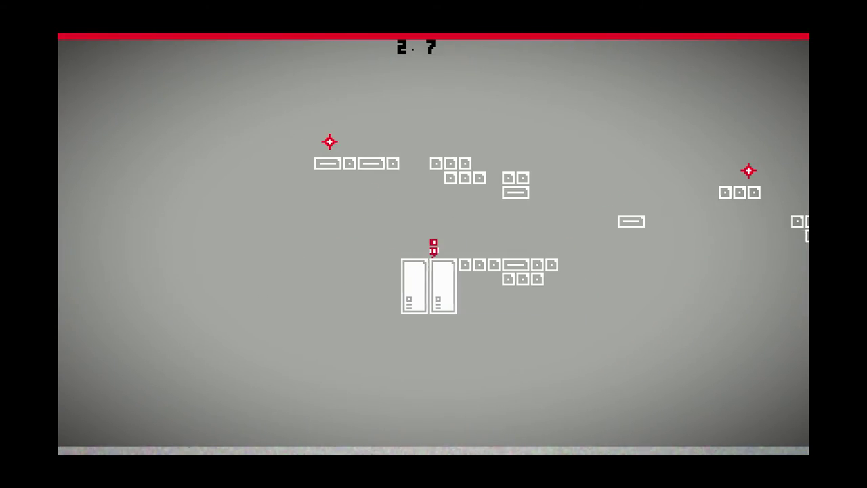
{"action": "key", "text": "Right"}
{"action": "key", "text": "Up"}
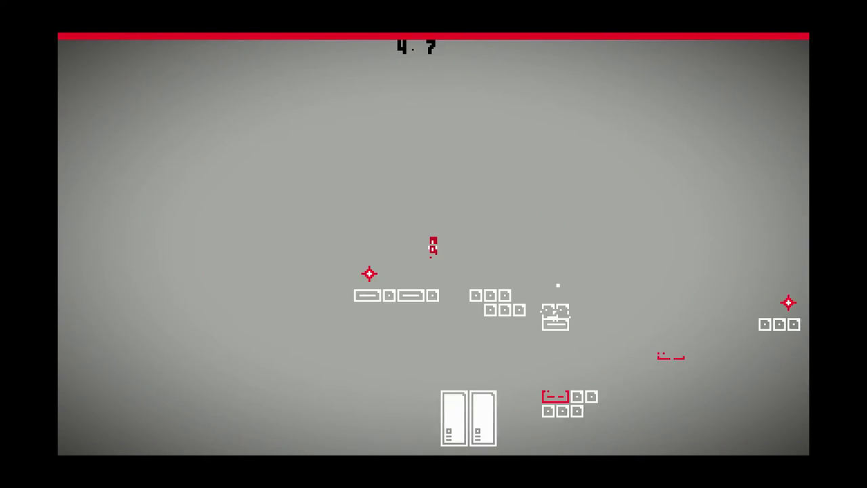
{"action": "key", "text": "Right"}
{"action": "key", "text": "Up"}
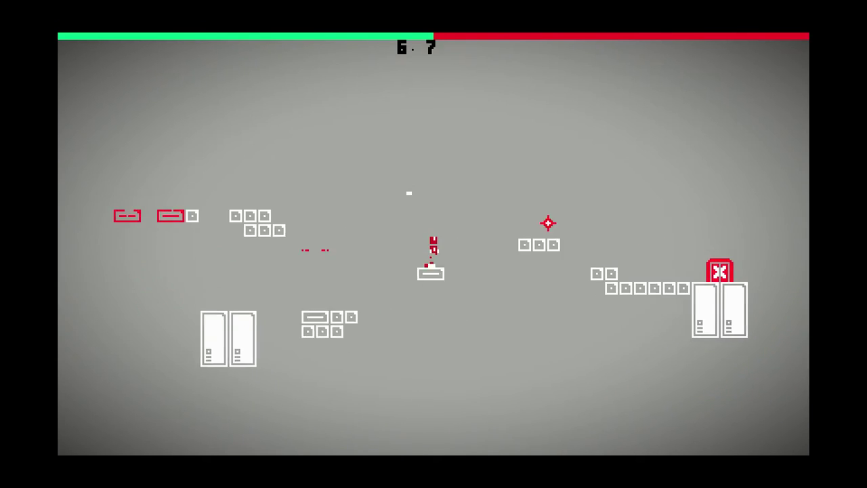
{"action": "key", "text": "Right"}
{"action": "key", "text": "Up"}
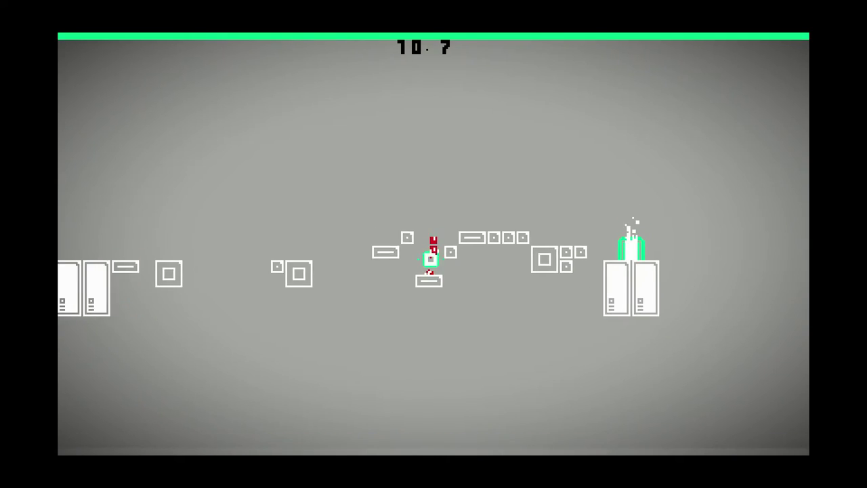
{"action": "key", "text": "Right"}
{"action": "key", "text": "Up"}
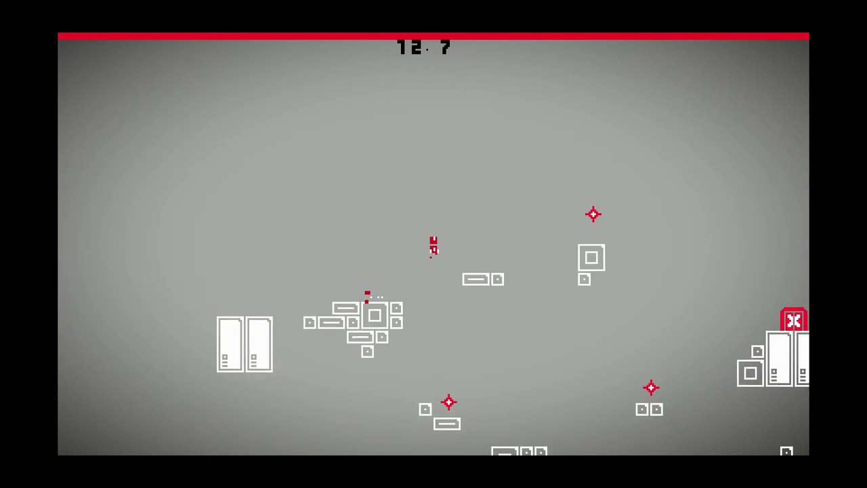
{"action": "key", "text": "Right"}
{"action": "key", "text": "Up"}
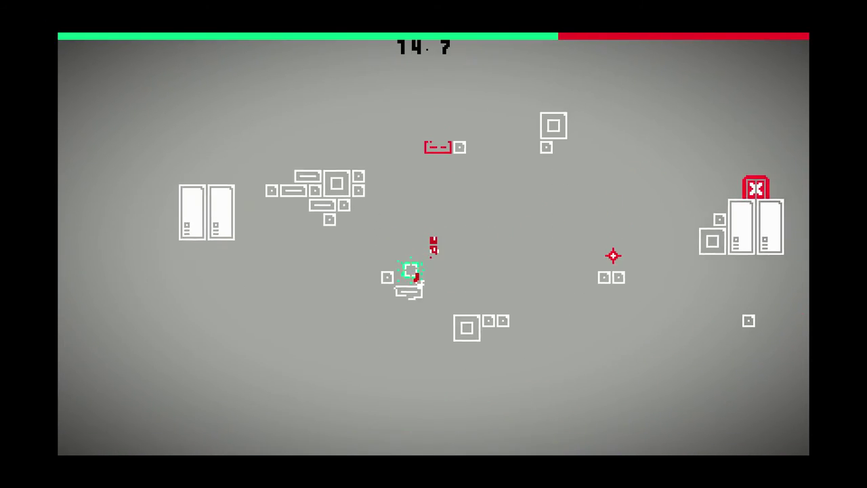
{"action": "key", "text": "Right"}
{"action": "key", "text": "Up"}
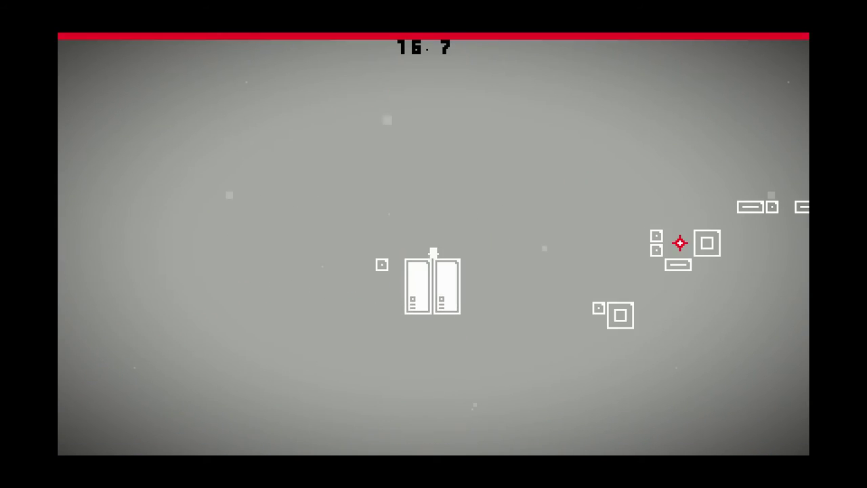
{"action": "key", "text": "Right"}
{"action": "key", "text": "Down"}
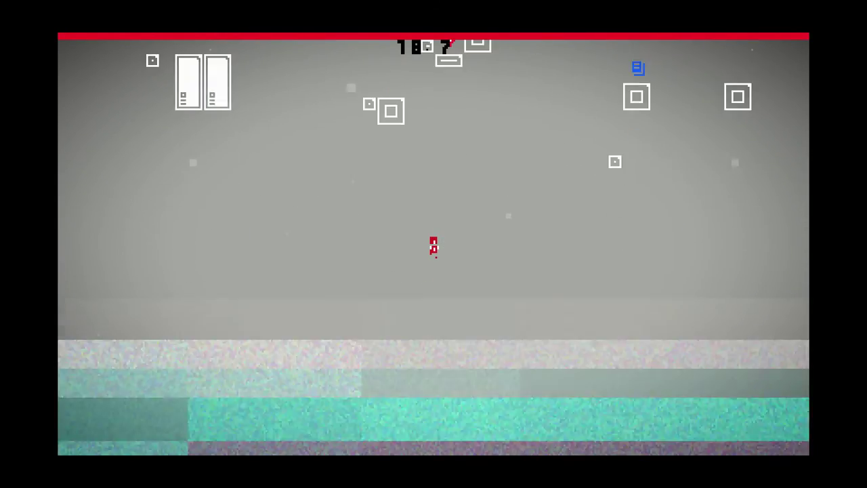
{"action": "key", "text": "Right"}
{"action": "key", "text": "Up"}
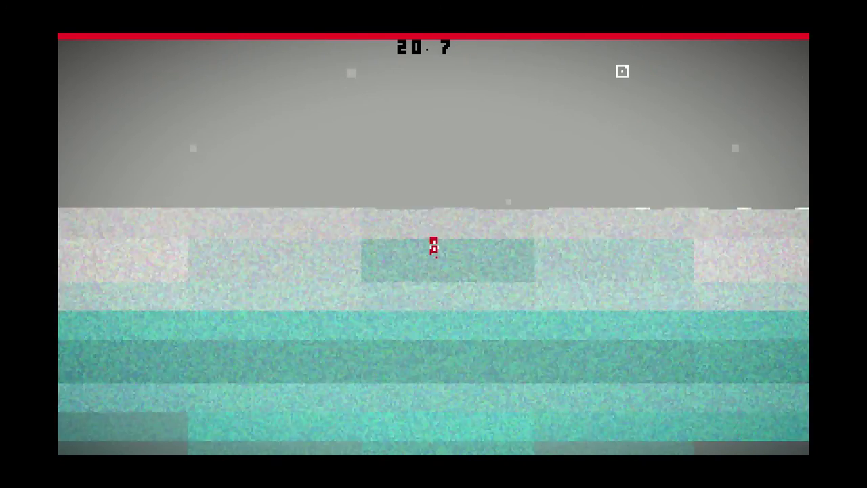
{"action": "key", "text": "Left"}
{"action": "key", "text": "Down"}
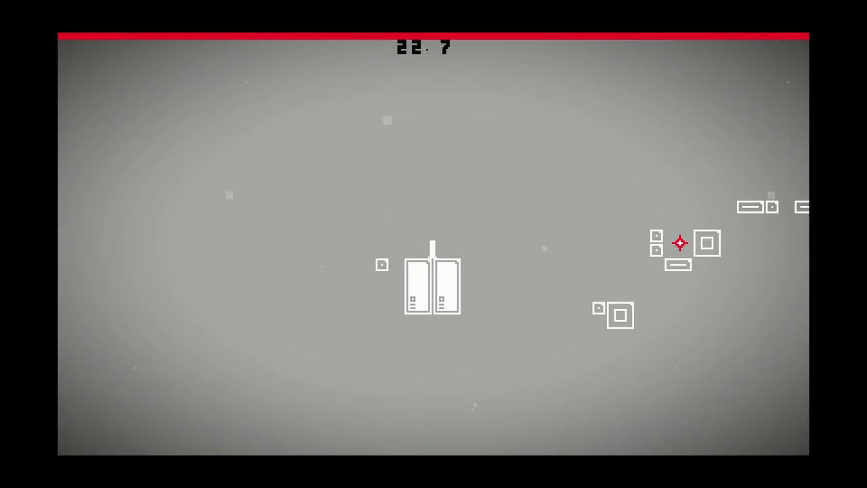
{"action": "key", "text": "Right"}
{"action": "key", "text": "Up"}
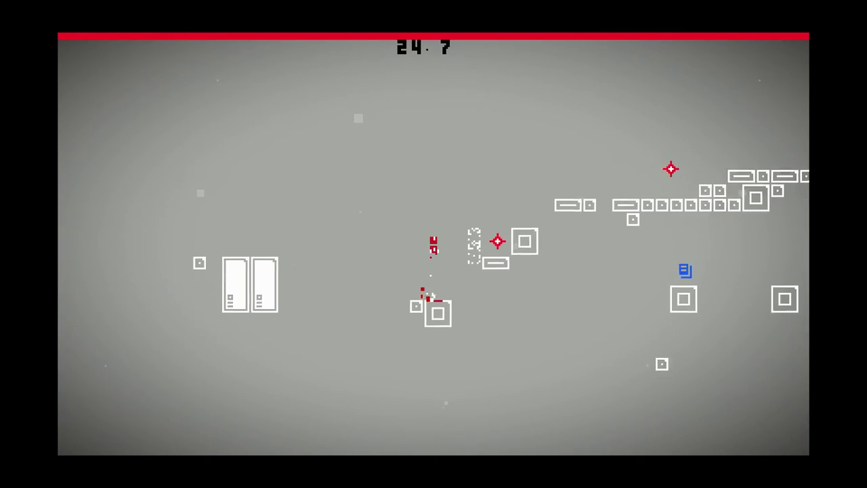
{"action": "key", "text": "Right"}
{"action": "key", "text": "Up"}
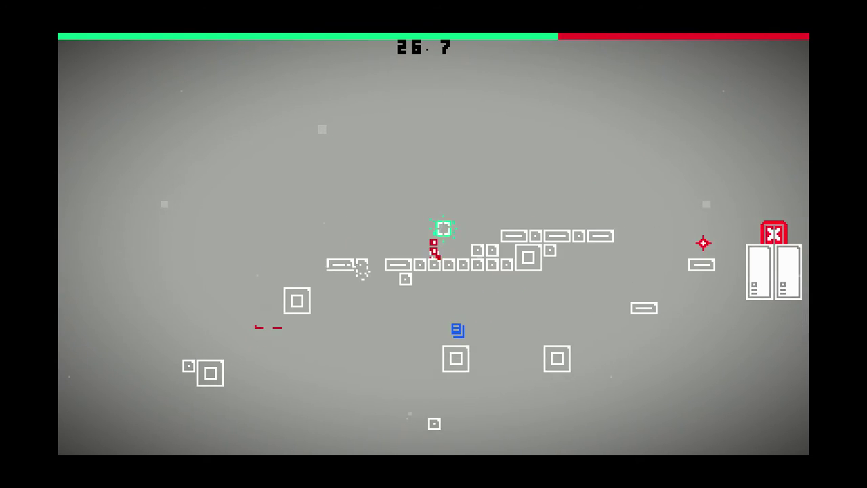
{"action": "key", "text": "Right"}
{"action": "key", "text": "Up"}
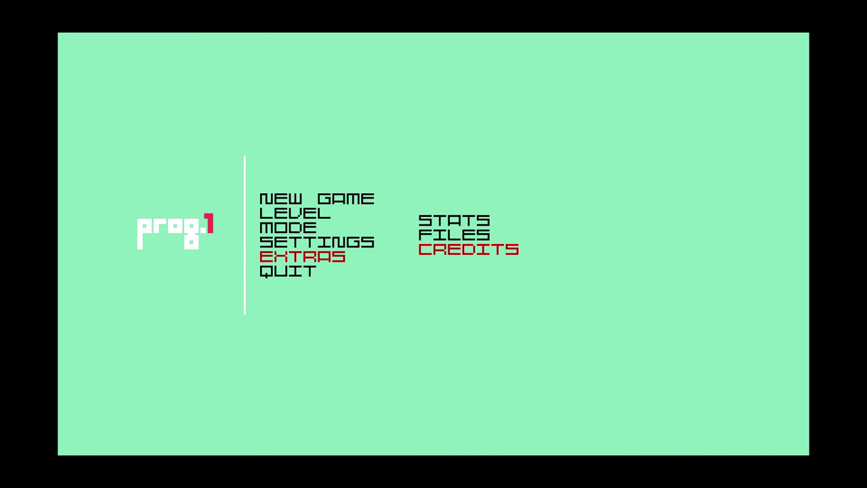
{"action": "key", "text": "Up"}
{"action": "key", "text": "Return"}
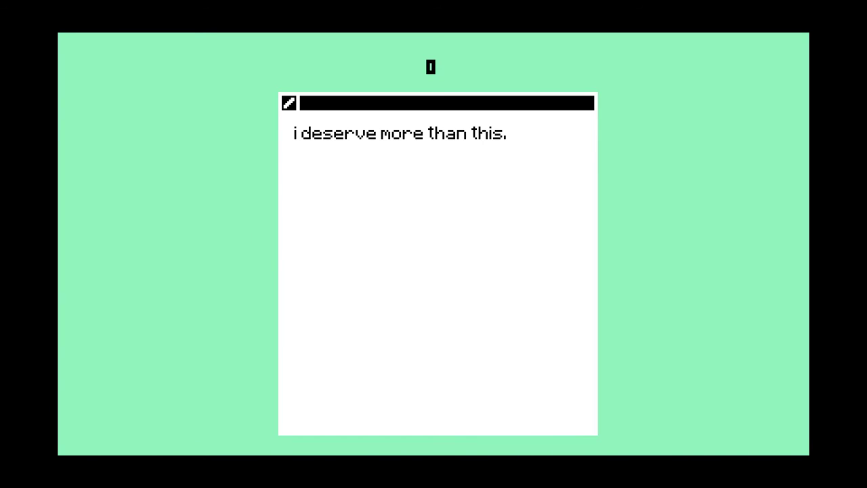
{"action": "key", "text": "Right"}
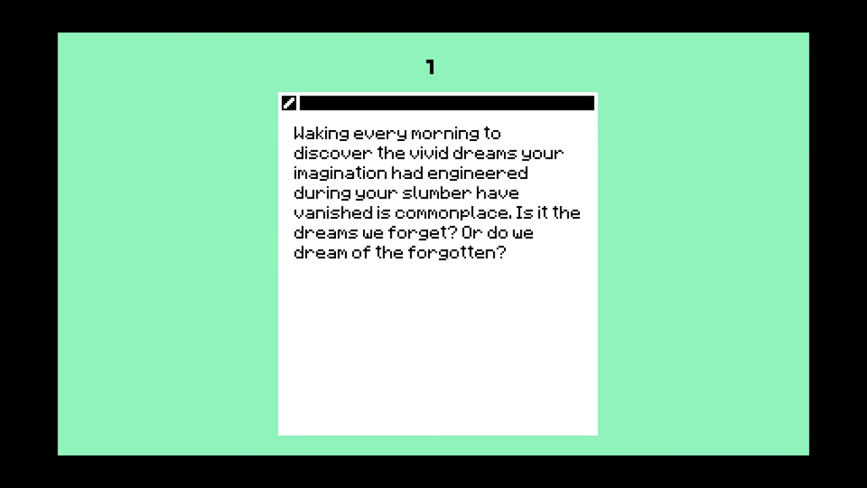
{"action": "key", "text": "Right"}
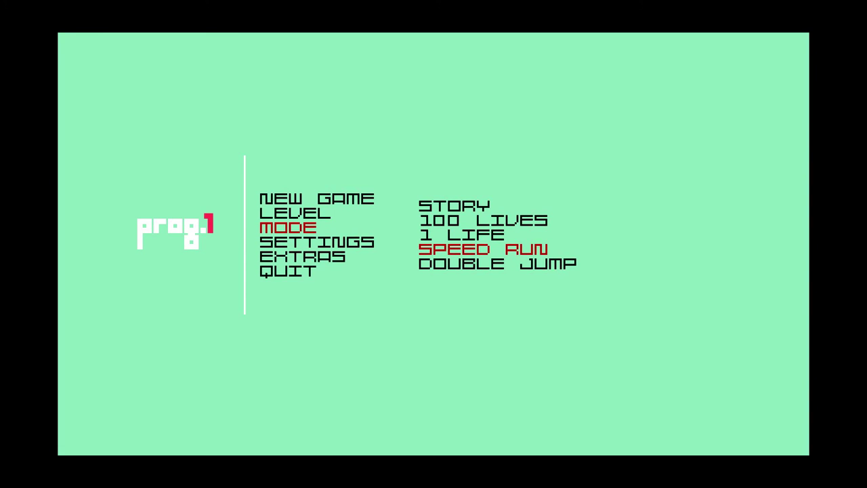
{"action": "key", "text": "Down"}
{"action": "key", "text": "Up"}
{"action": "key", "text": "Up"}
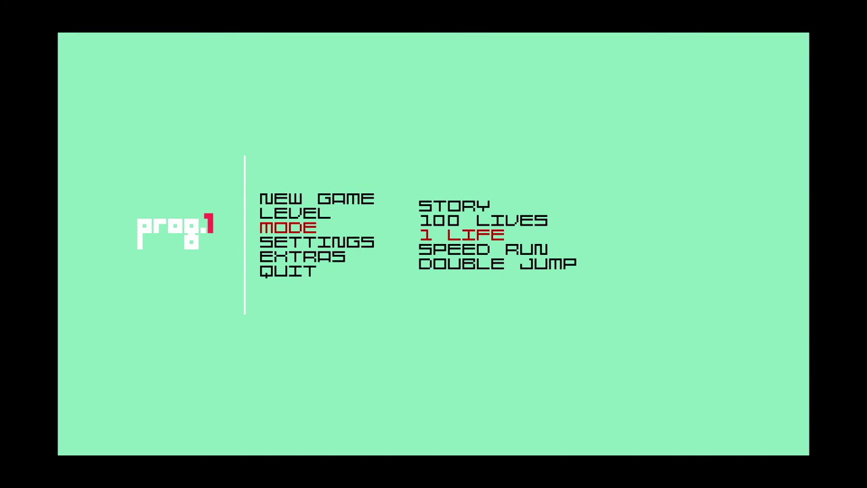